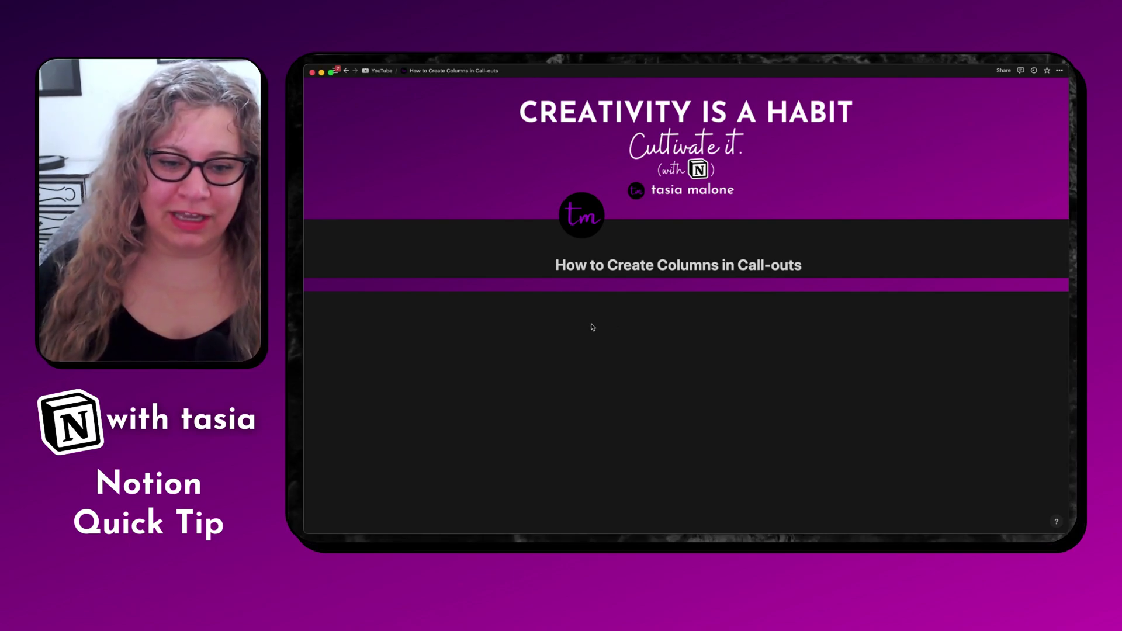
# - Insert a callout reading 'Callout block' with a lightbulb icon, then add an empty line below it
pyautogui.click(570, 323)
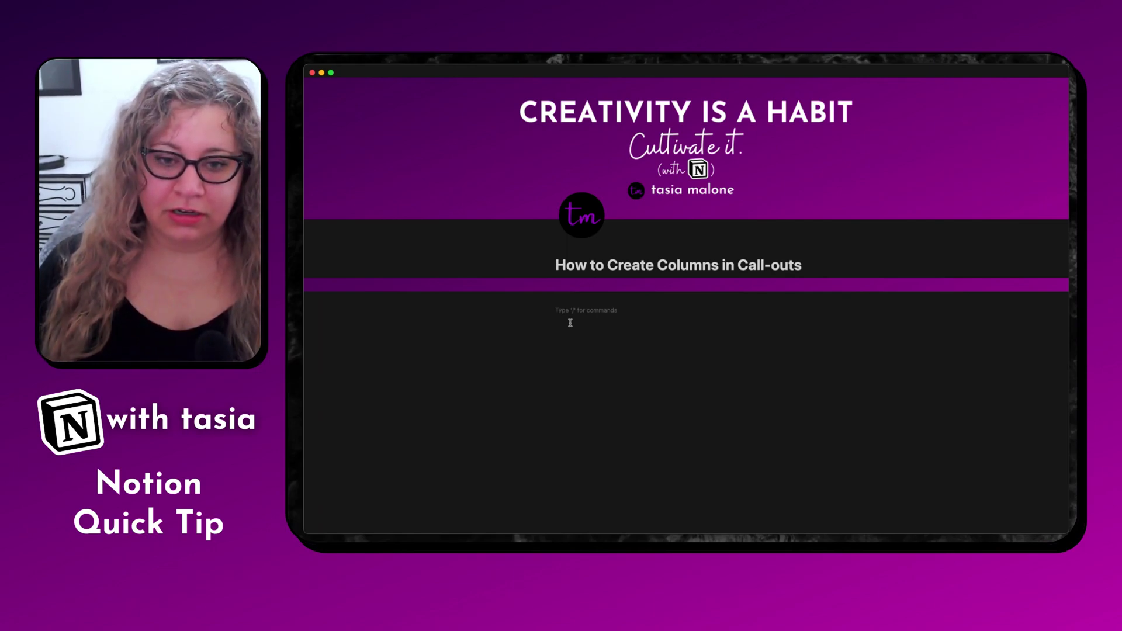
pyautogui.press('super+v')
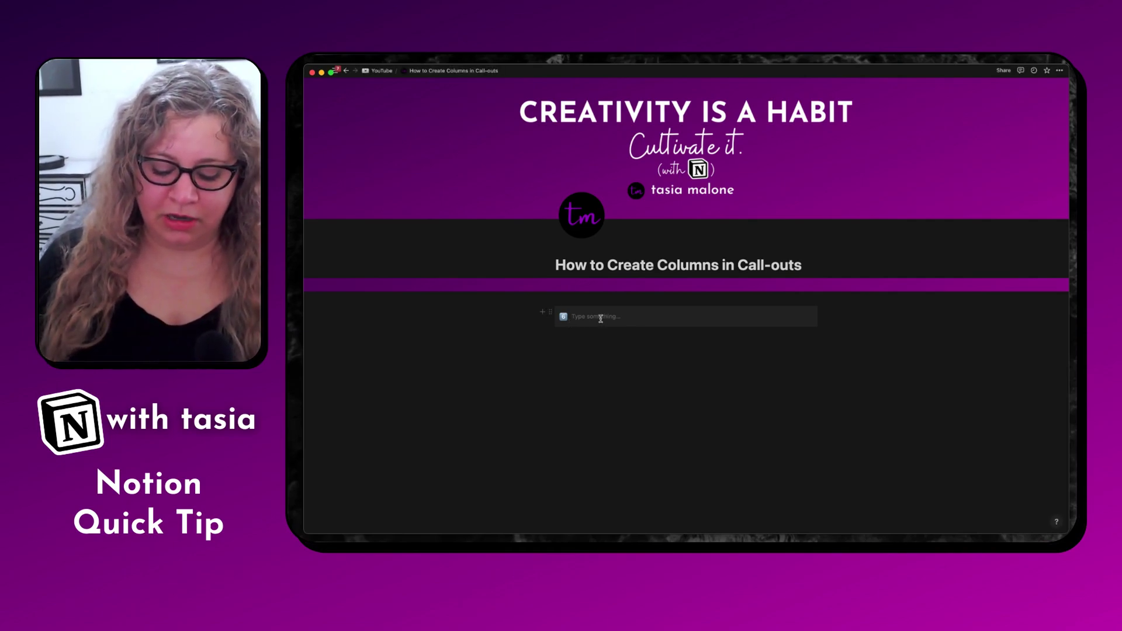
pyautogui.write('Callout block')
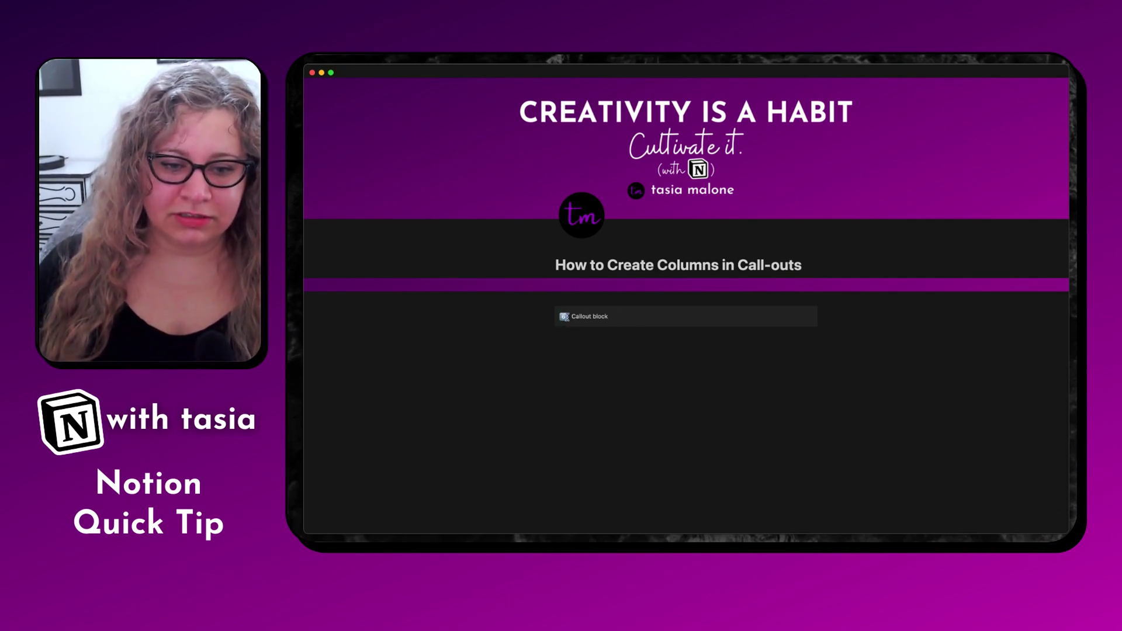
pyautogui.click(564, 318)
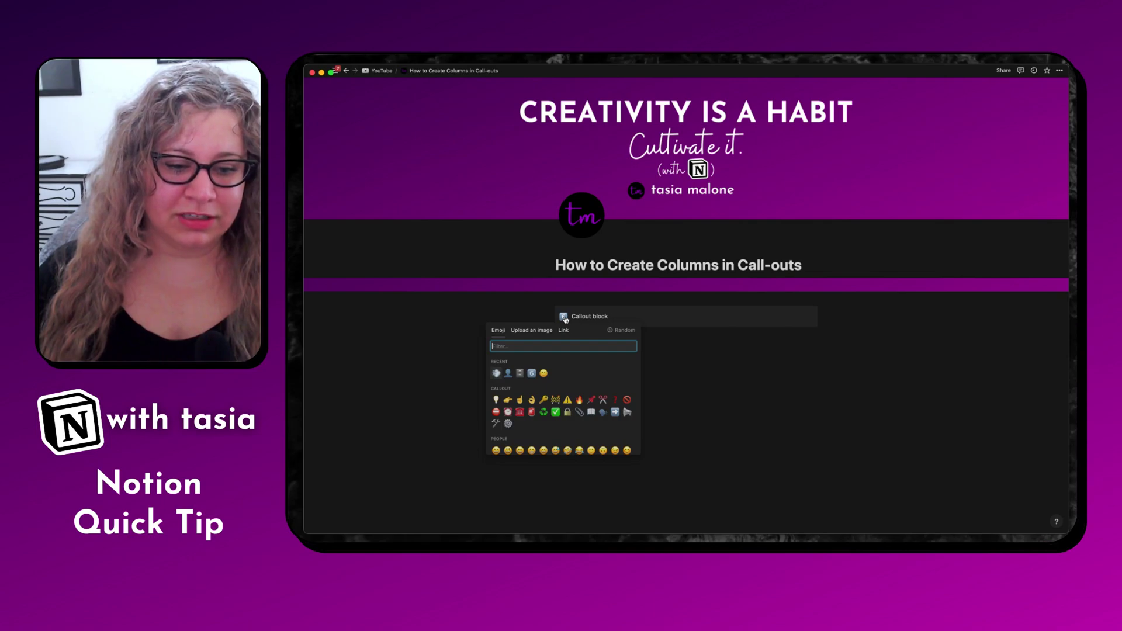
pyautogui.click(496, 399)
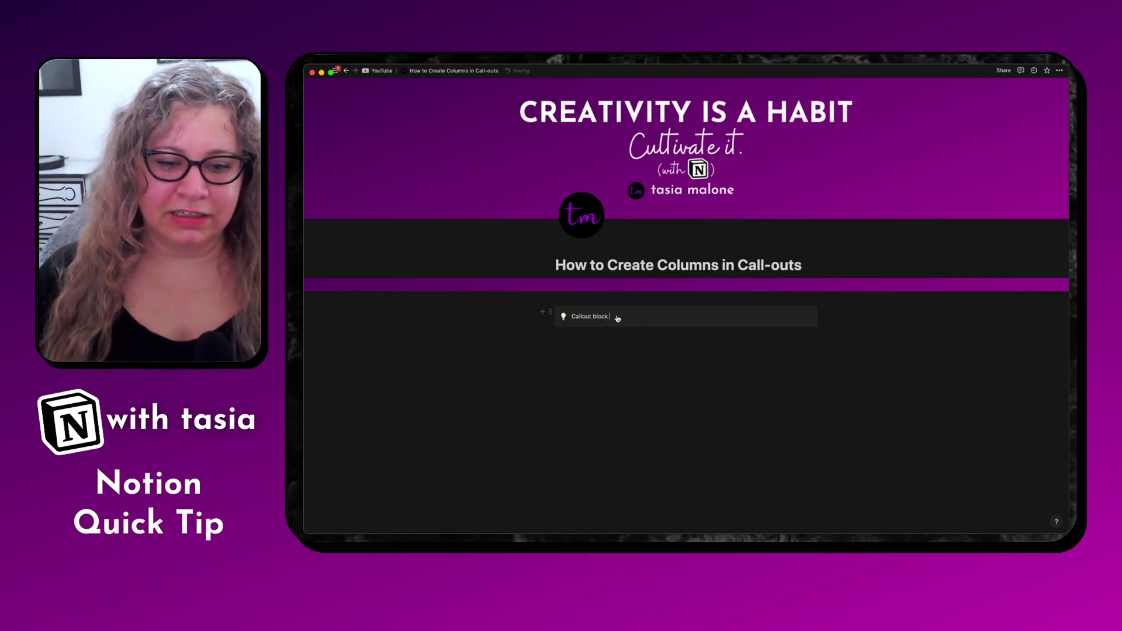
pyautogui.press('Return')
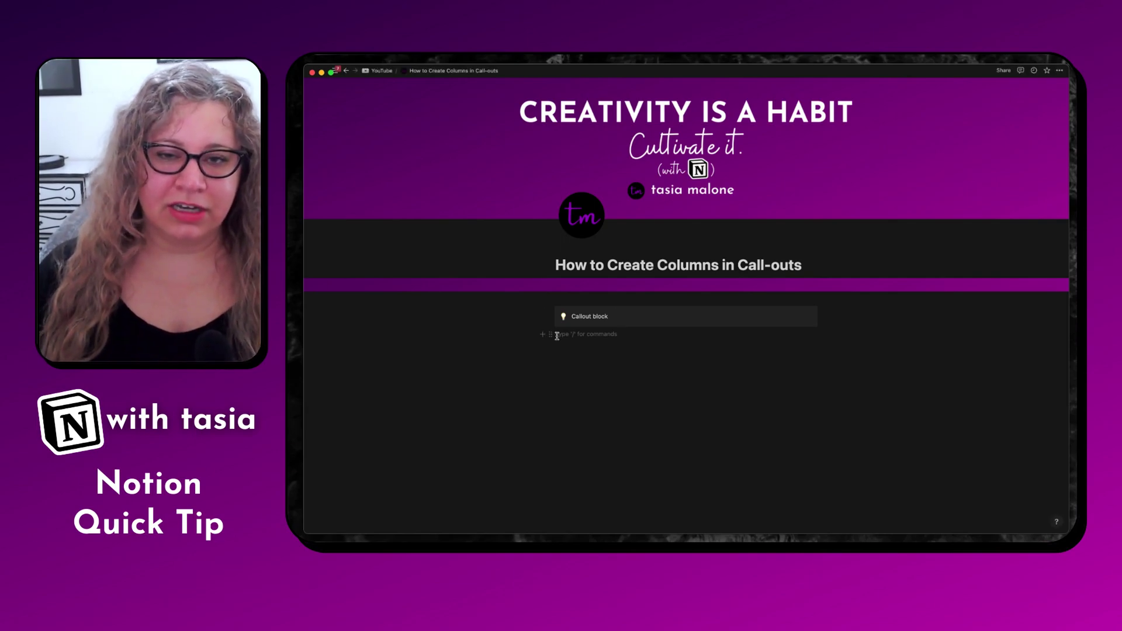
# - Drag the empty line inside the callout under 'Callout block', add another line and reposition it
pyautogui.moveTo(549, 334); pyautogui.dragTo(583, 321)
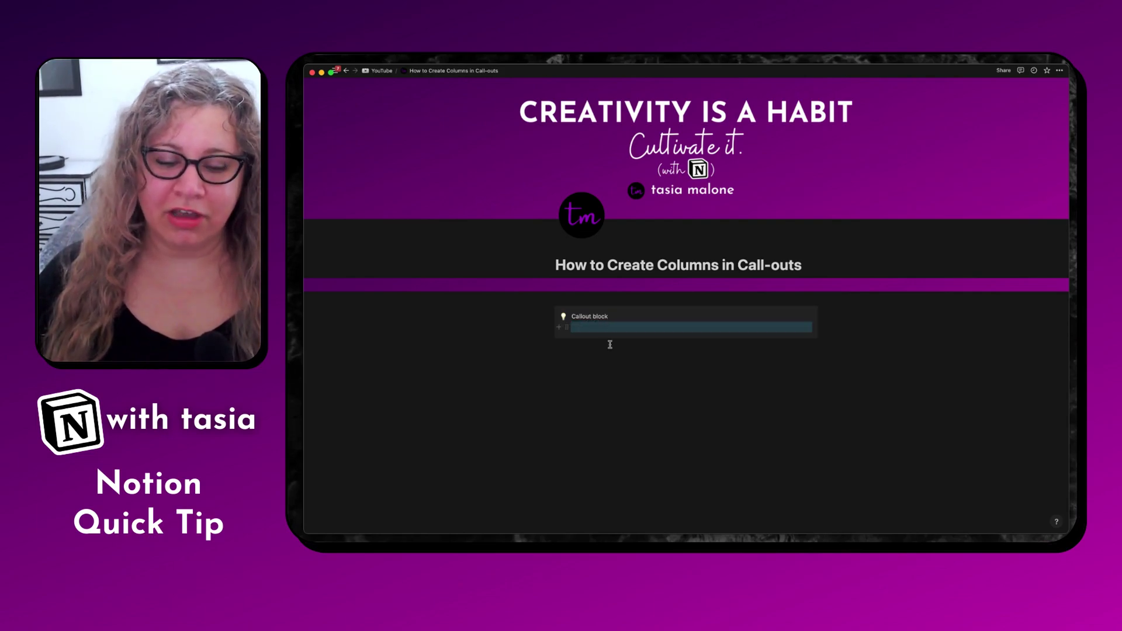
pyautogui.click(631, 349)
pyautogui.click(584, 327)
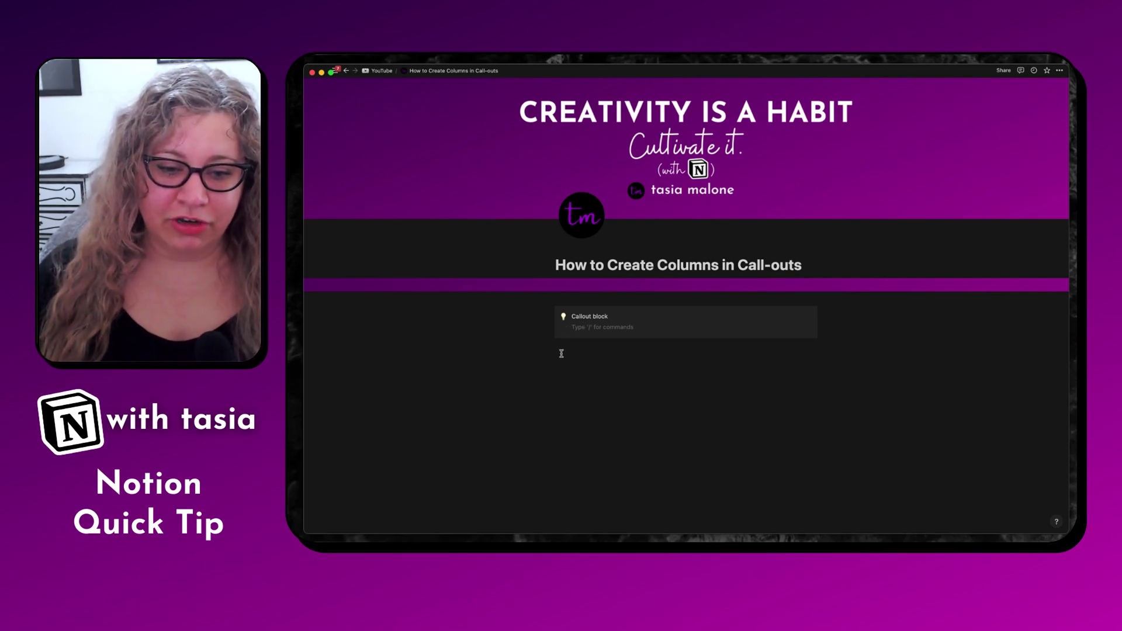
pyautogui.press('Return')
pyautogui.moveTo(558, 339); pyautogui.dragTo(685, 335)
# - Convert the callout into a page with Turn into > Page and open the 'Callout block' page
pyautogui.click(551, 315)
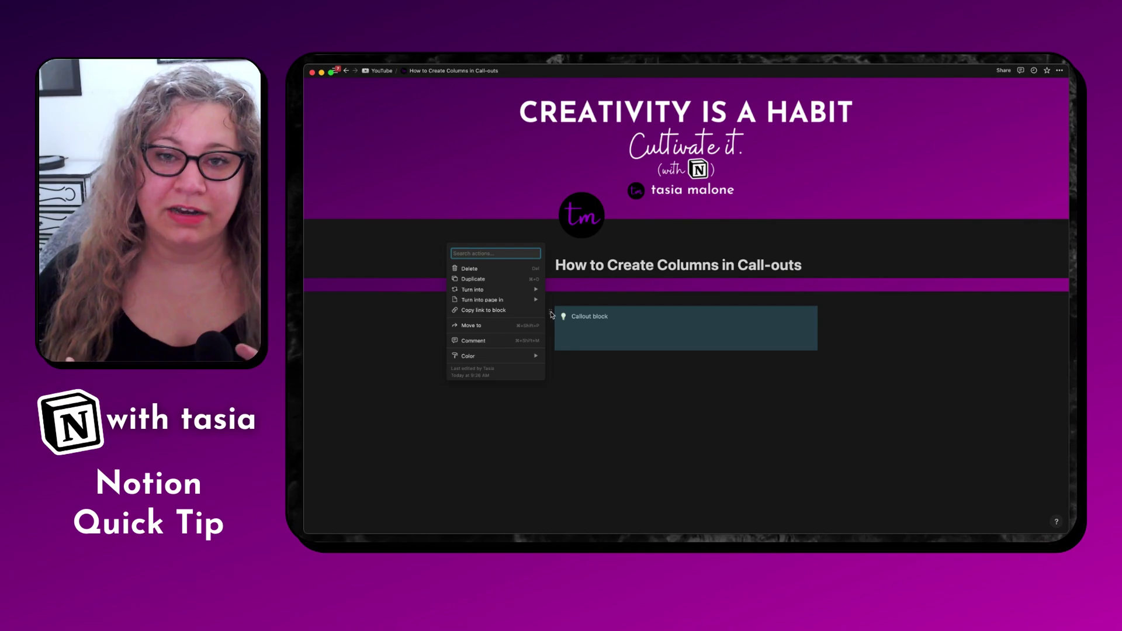
pyautogui.moveTo(511, 295)
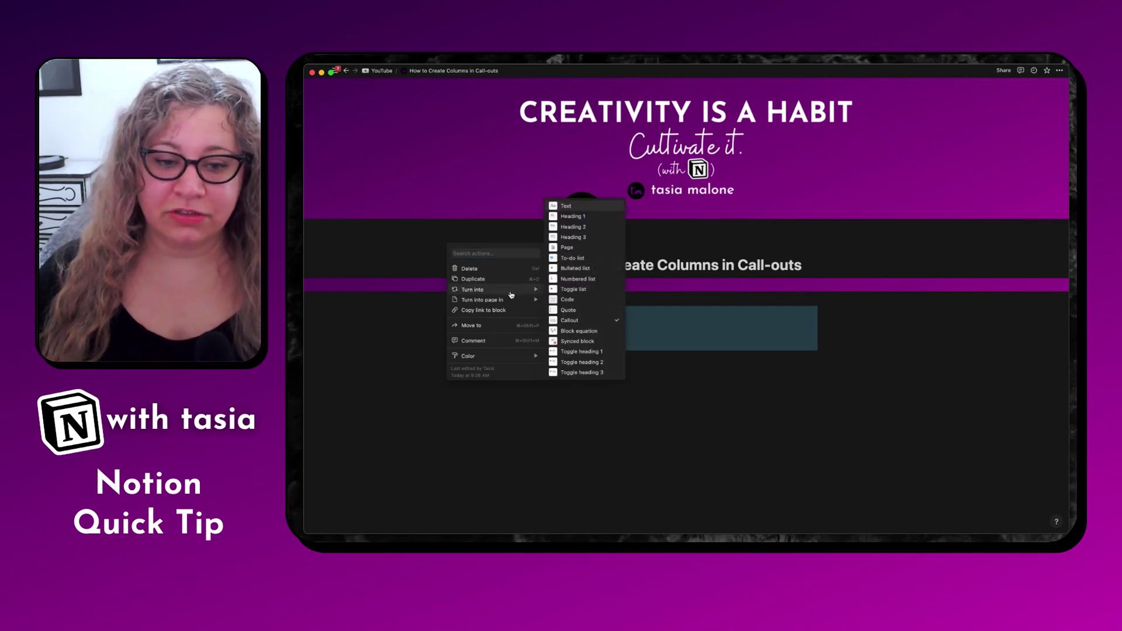
pyautogui.click(600, 253)
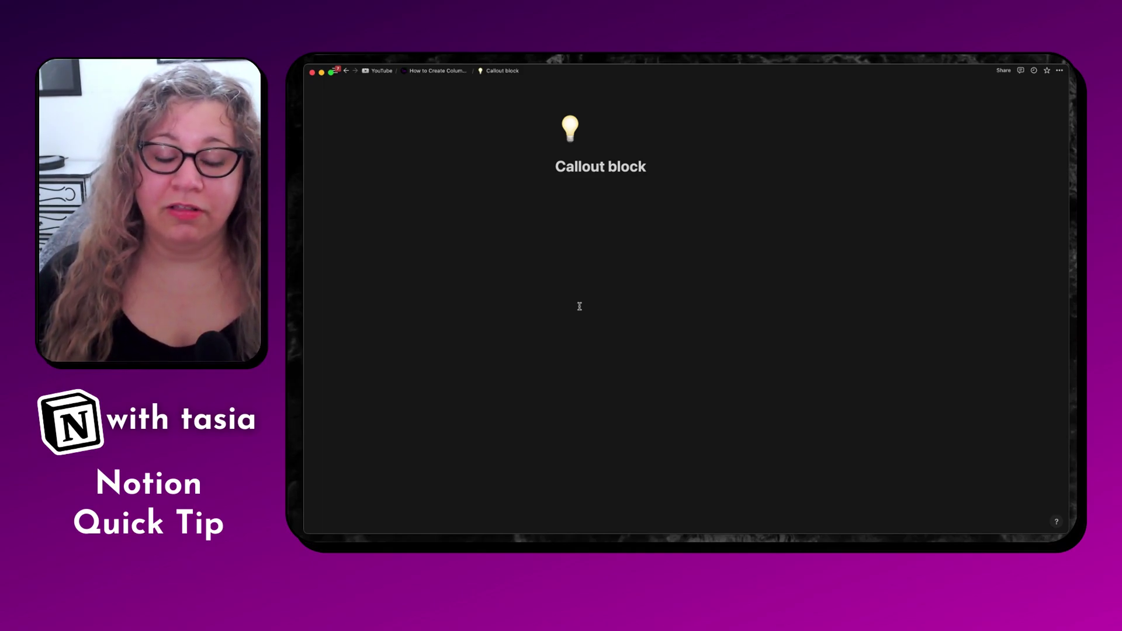
# - Type 'Column 1', 'Column 2' and 'Column 3' on three separate lines of the Callout block page
pyautogui.click(574, 249)
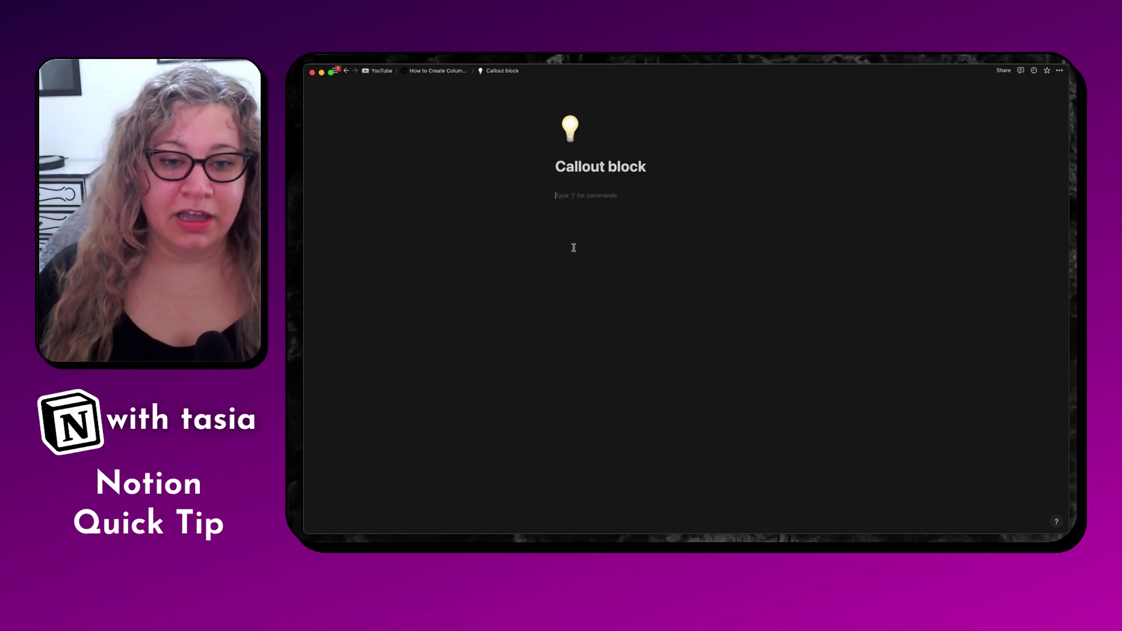
pyautogui.click(579, 185)
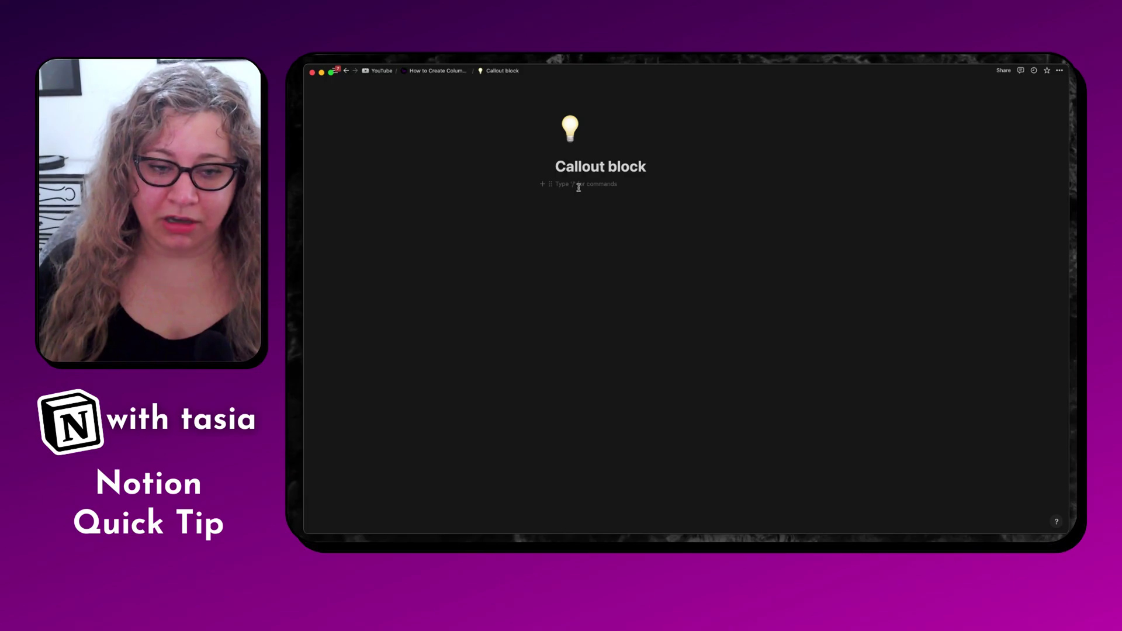
pyautogui.write('Columns')
pyautogui.press('Return')
pyautogui.write('Column 2')
pyautogui.press('Return')
pyautogui.write('Column 3')
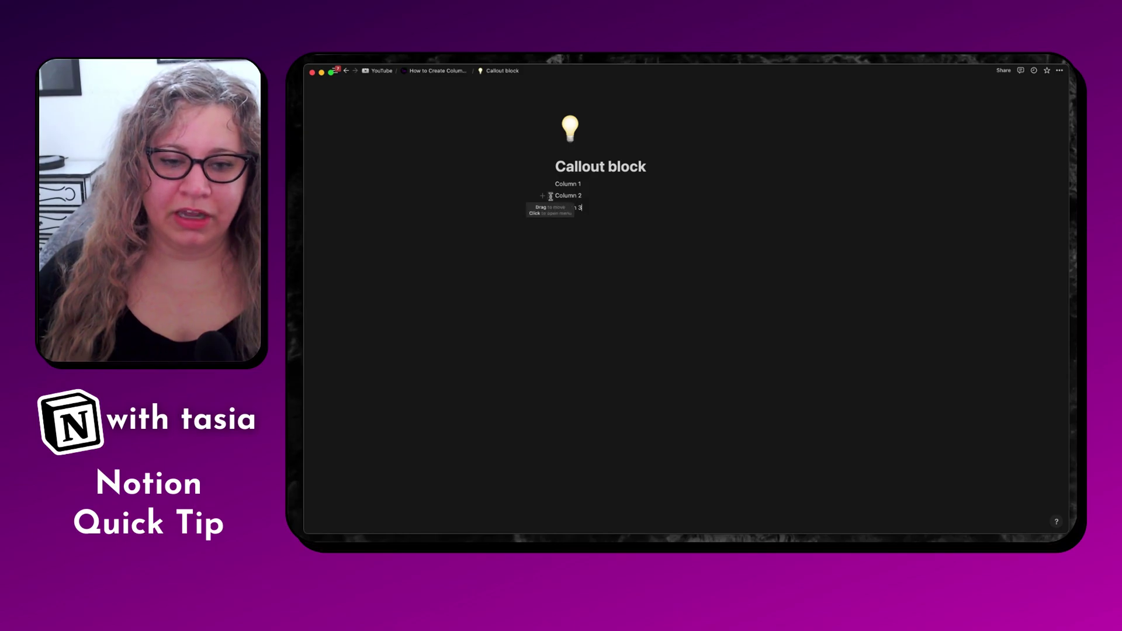
# - Drag the three Column lines into side-by-side columns, then return to 'How to Create Columns in Call-outs'
pyautogui.moveTo(549, 197); pyautogui.dragTo(578, 199)
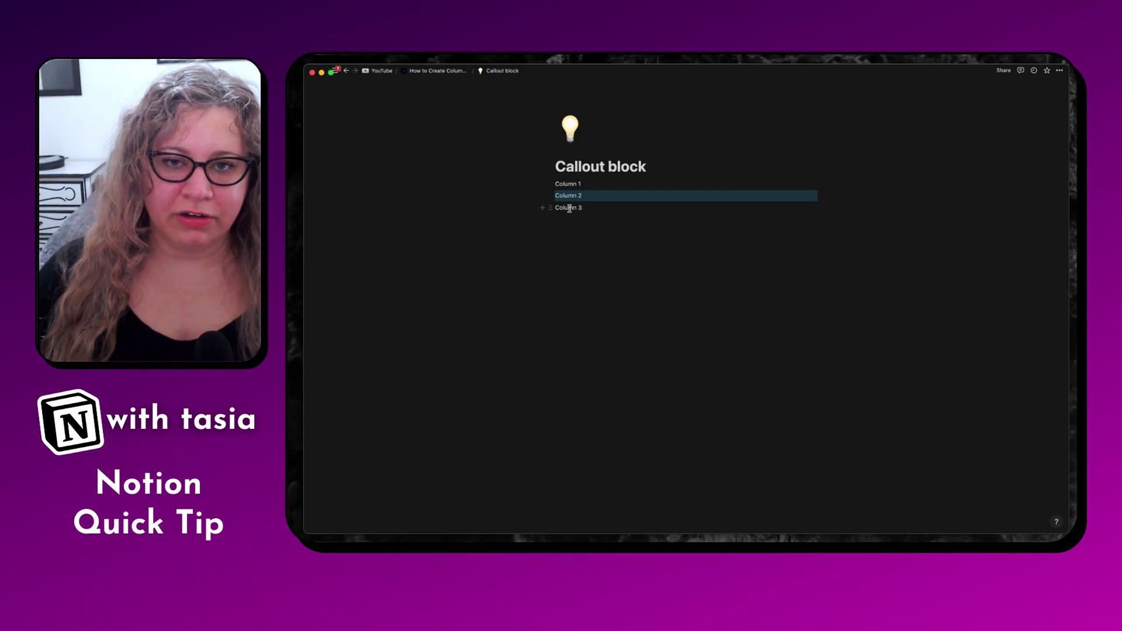
pyautogui.click(547, 208)
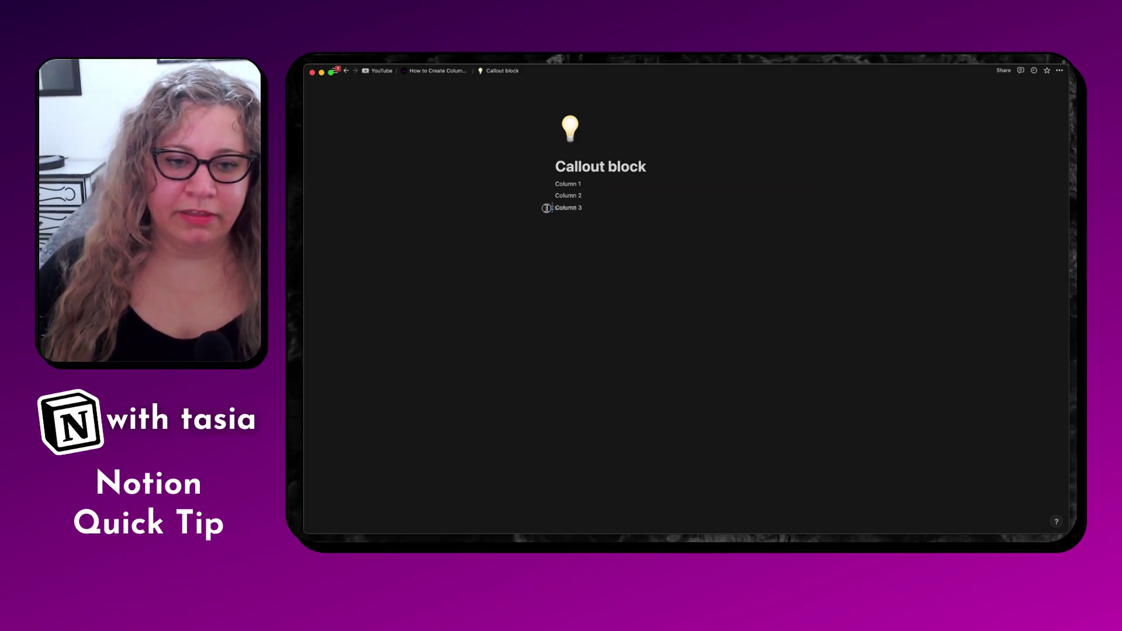
pyautogui.press('super+z')
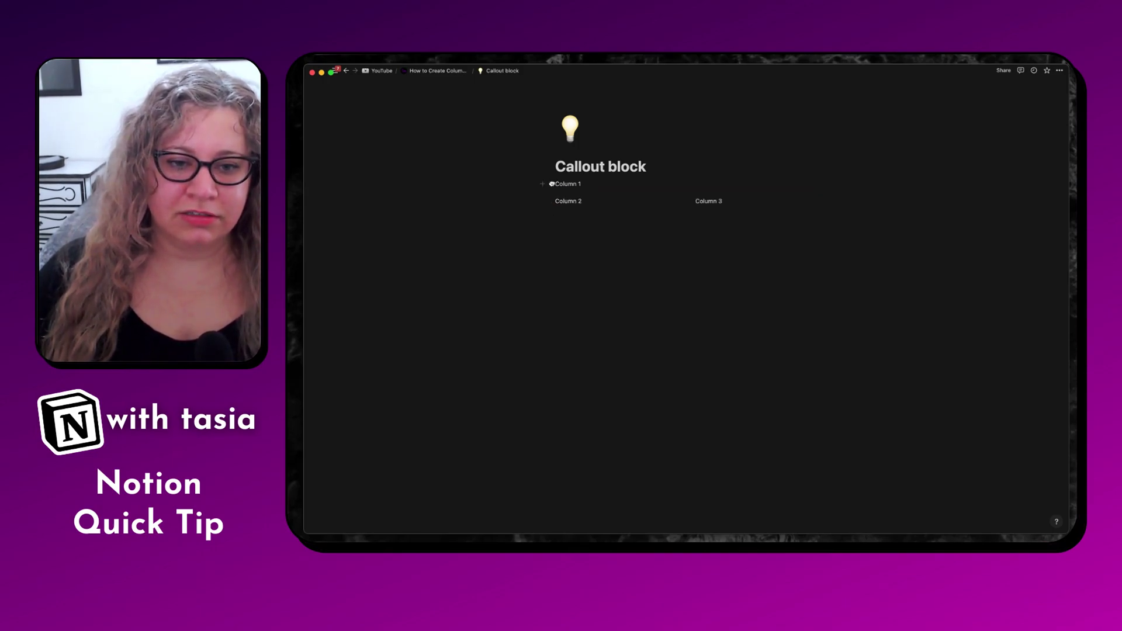
pyautogui.moveTo(552, 183); pyautogui.dragTo(959, 249)
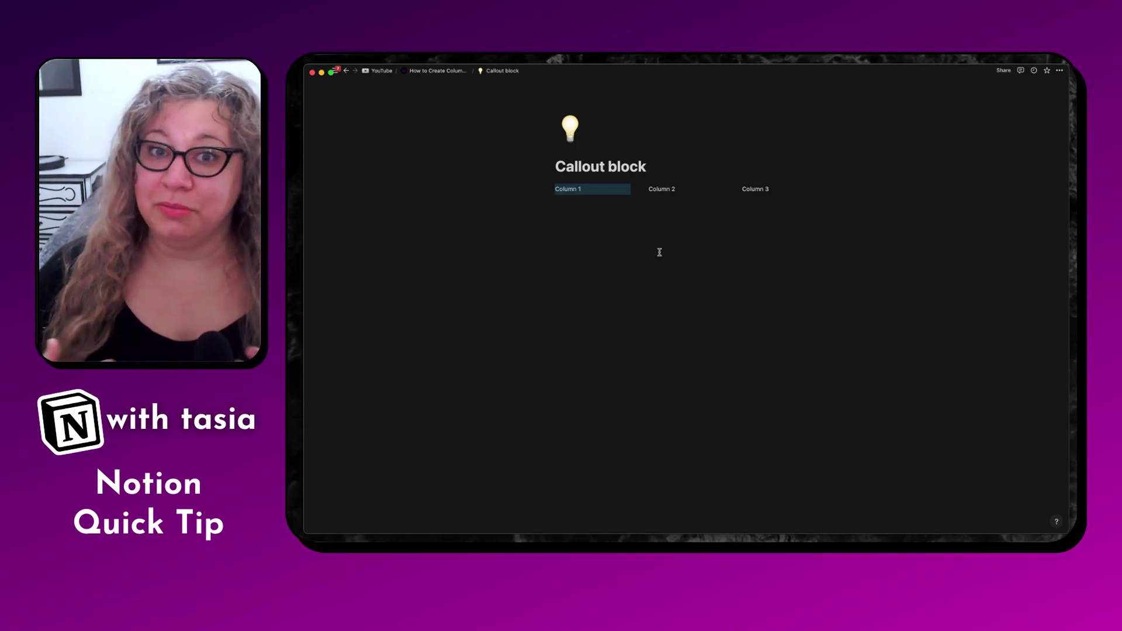
pyautogui.click(623, 208)
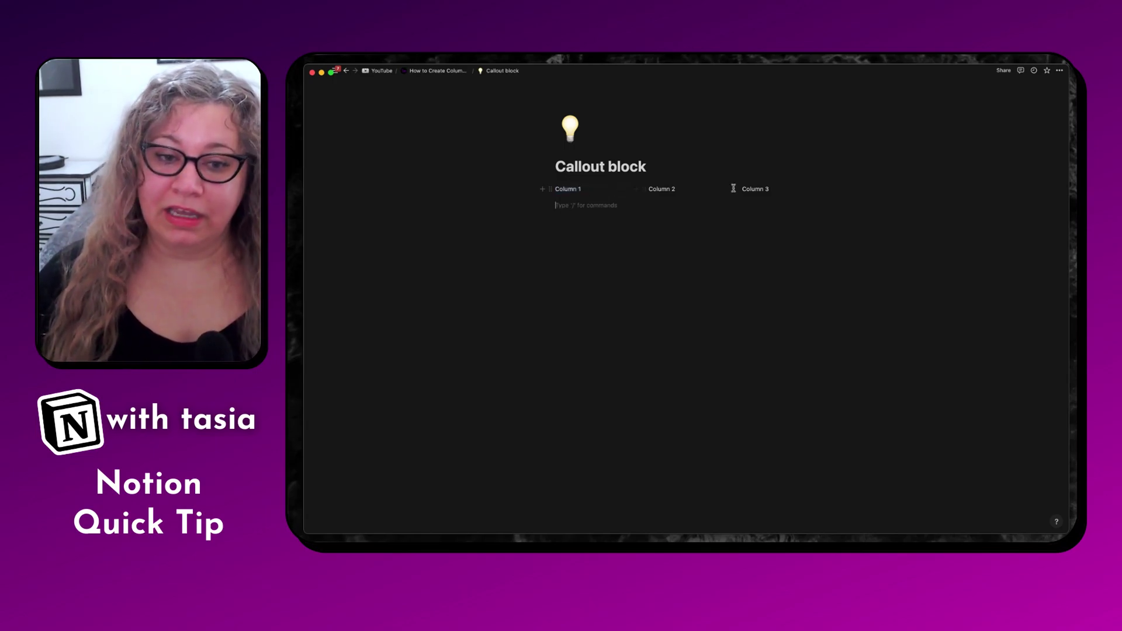
pyautogui.click(440, 70)
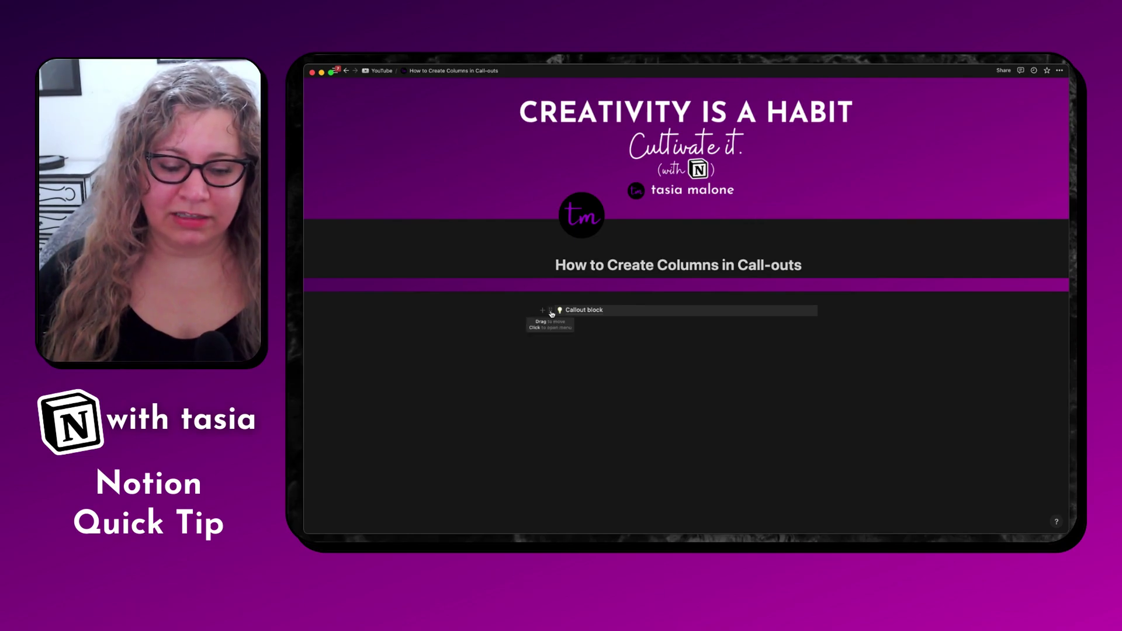
# - Turn the Callout block page back into a callout with Turn into > Callout
pyautogui.click(551, 314)
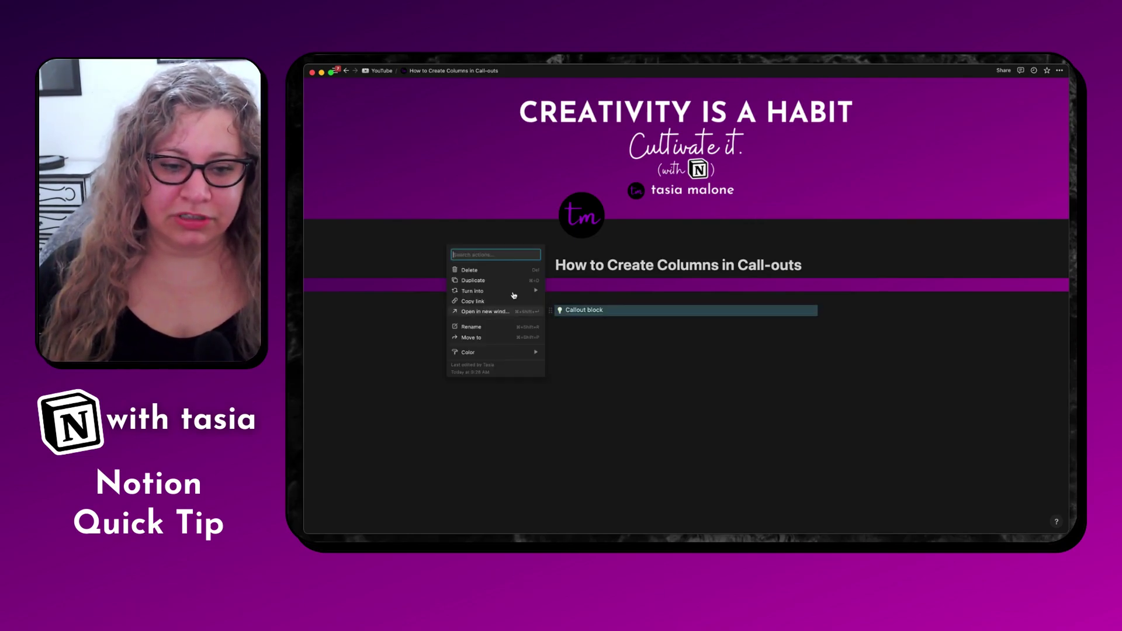
pyautogui.moveTo(513, 295)
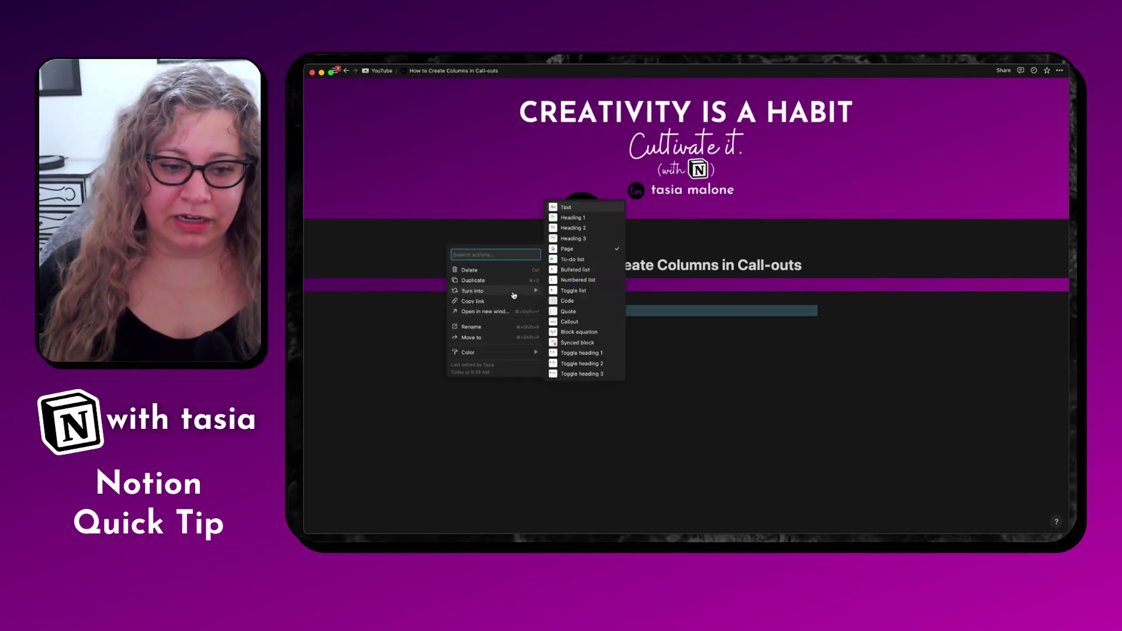
pyautogui.click(574, 322)
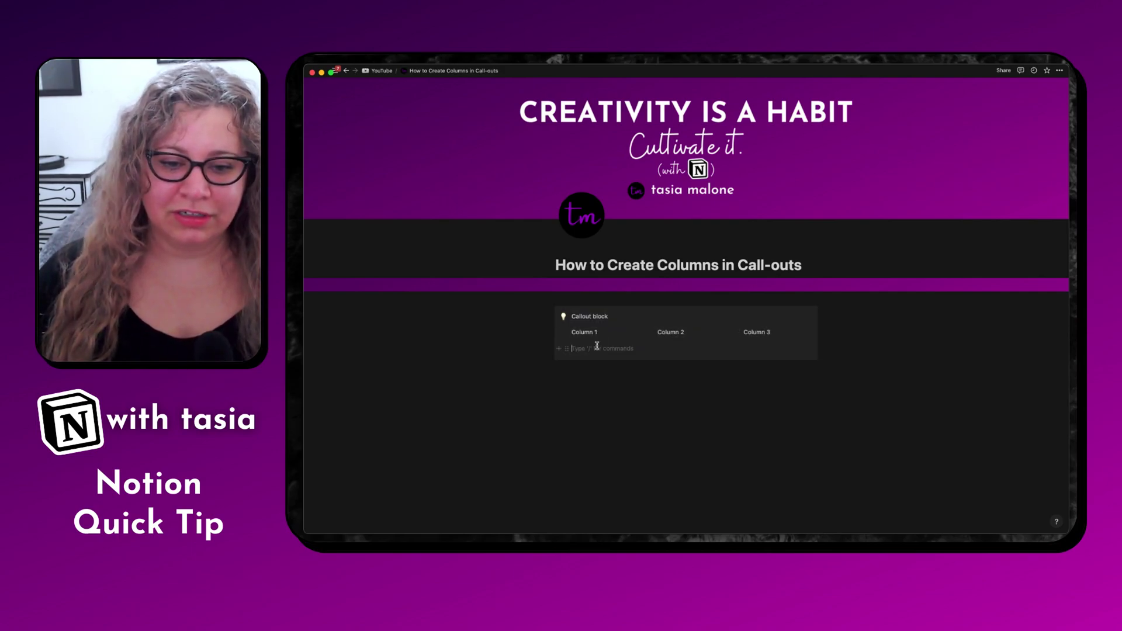
# - Drop the empty line beside Column 3 as a fourth column, type 'Column 4' and 'Typing underneath' below
pyautogui.moveTo(572, 348); pyautogui.dragTo(813, 333)
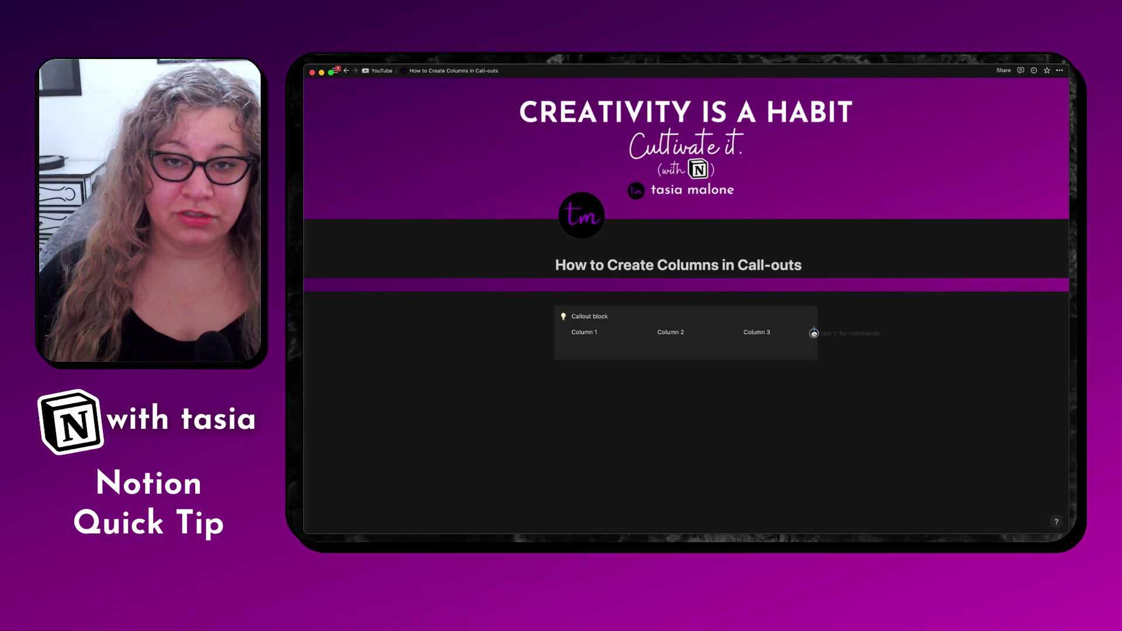
pyautogui.moveTo(813, 333)
pyautogui.mouseDown()
pyautogui.moveTo(797, 339)
pyautogui.moveTo(816, 336)
pyautogui.mouseUp()
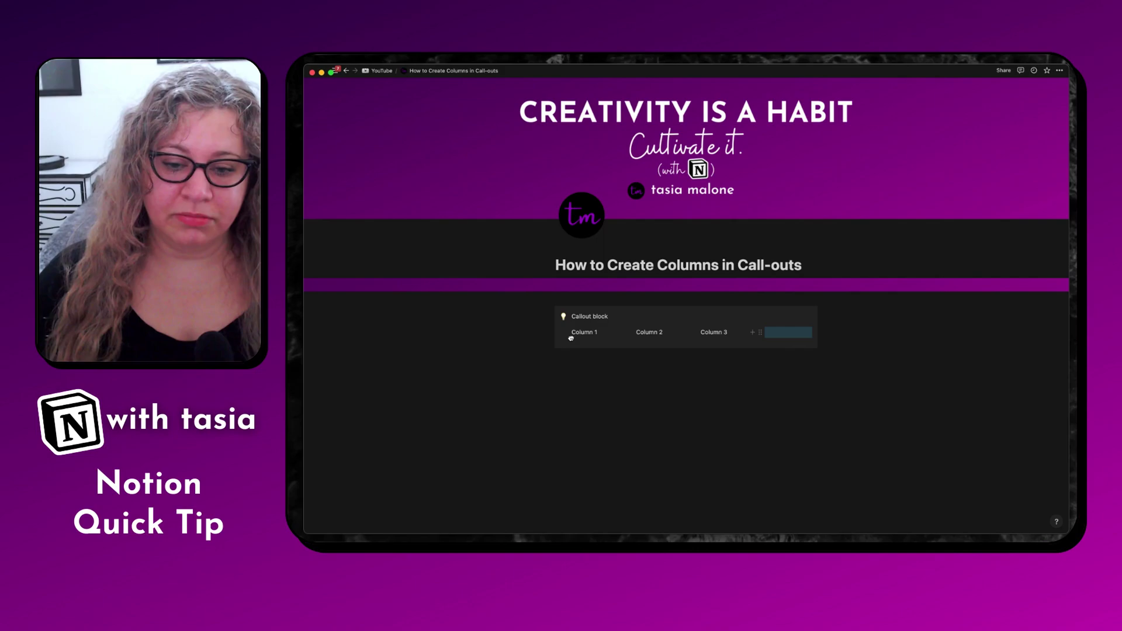
pyautogui.click(772, 336)
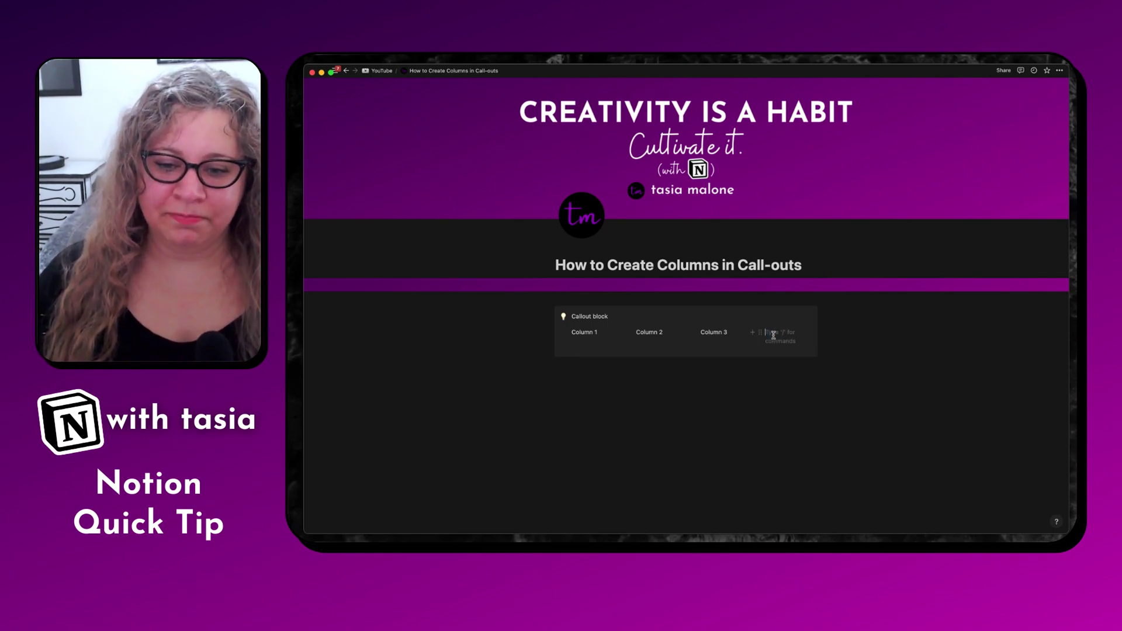
pyautogui.write('Column 4')
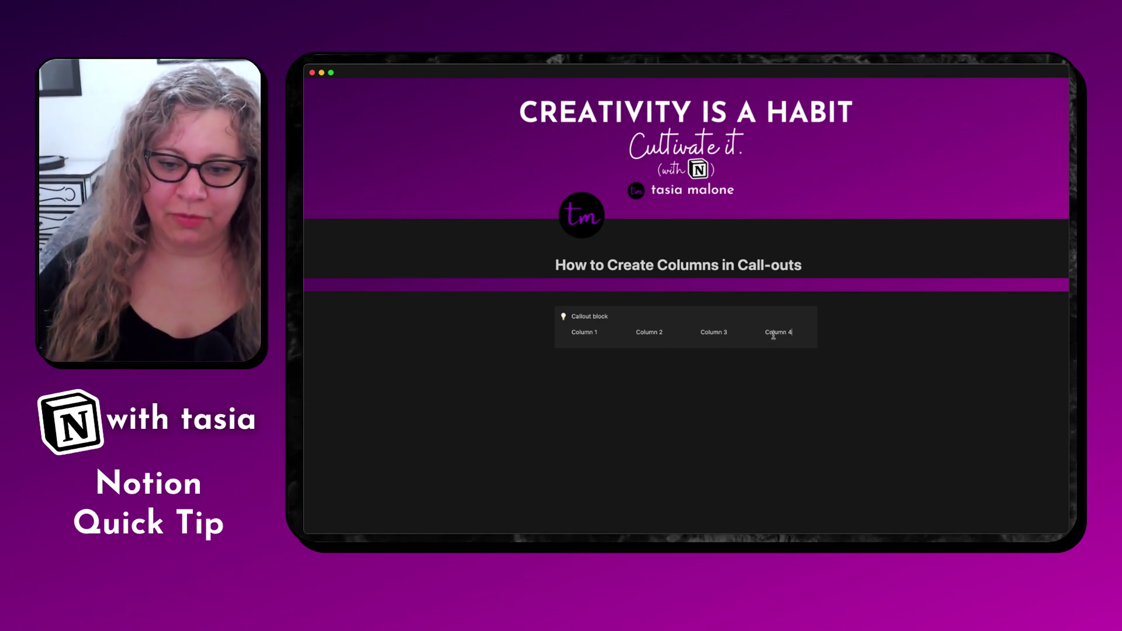
pyautogui.press('Return')
pyautogui.write('Typing underneath')
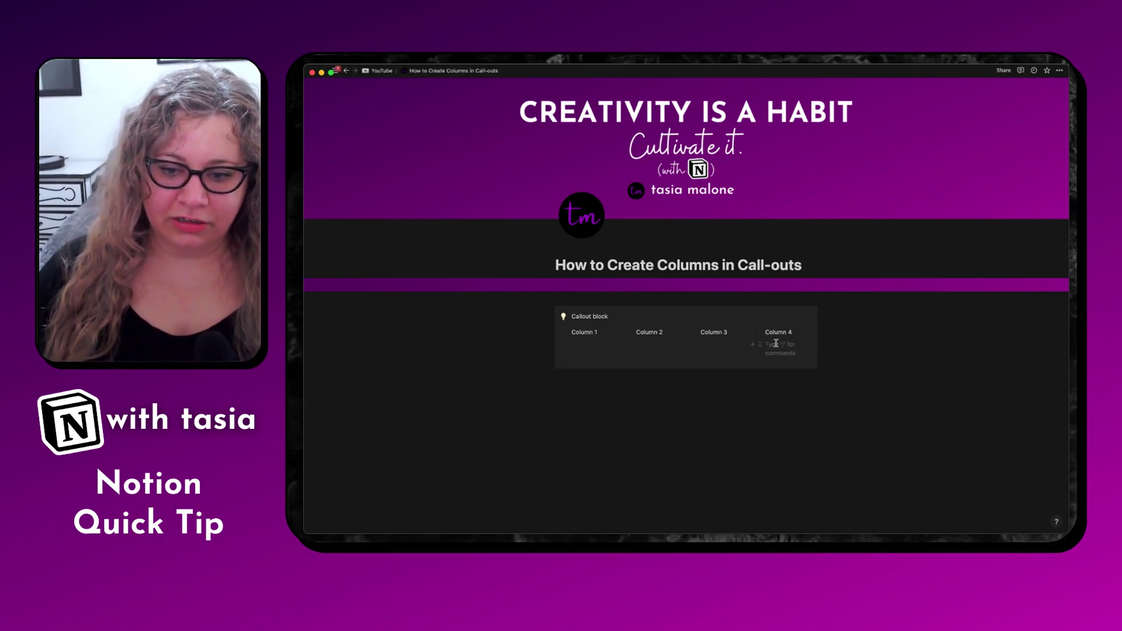